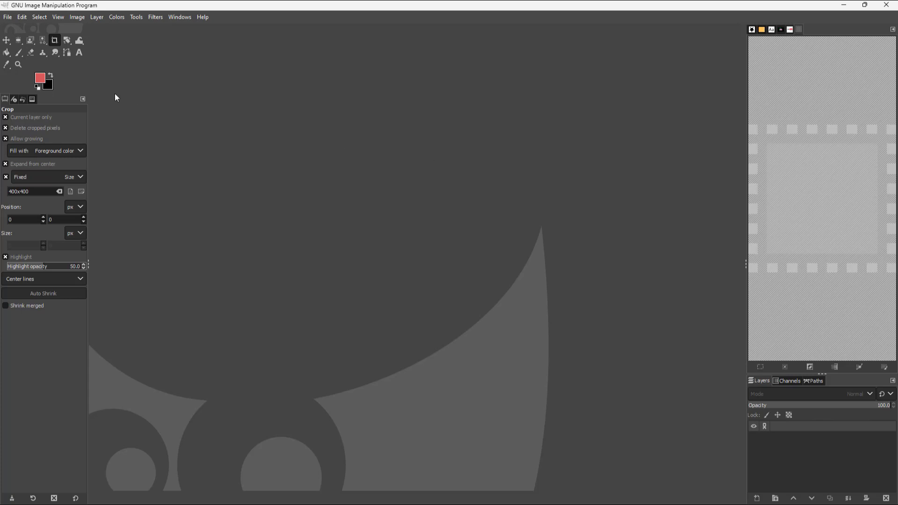
Step: Open the recently used image lotus-978659_1280.jpg
left_click(8, 17)
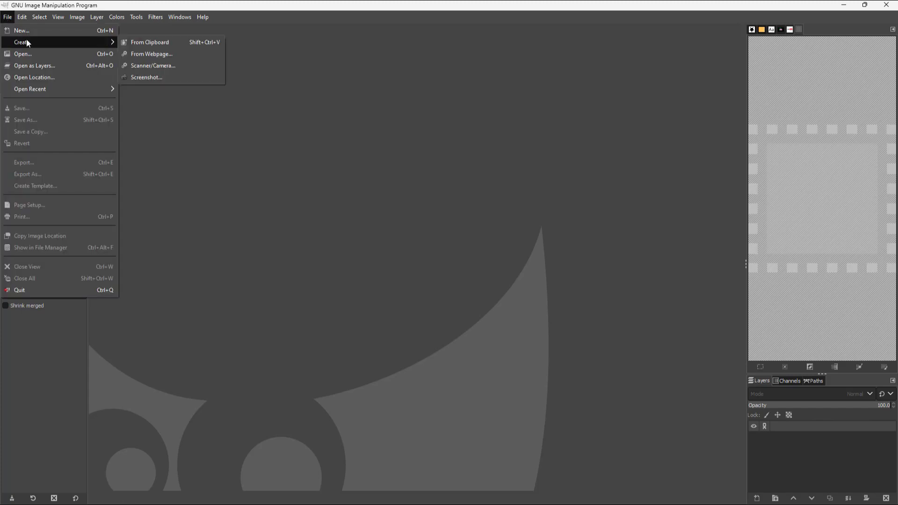
left_click(26, 54)
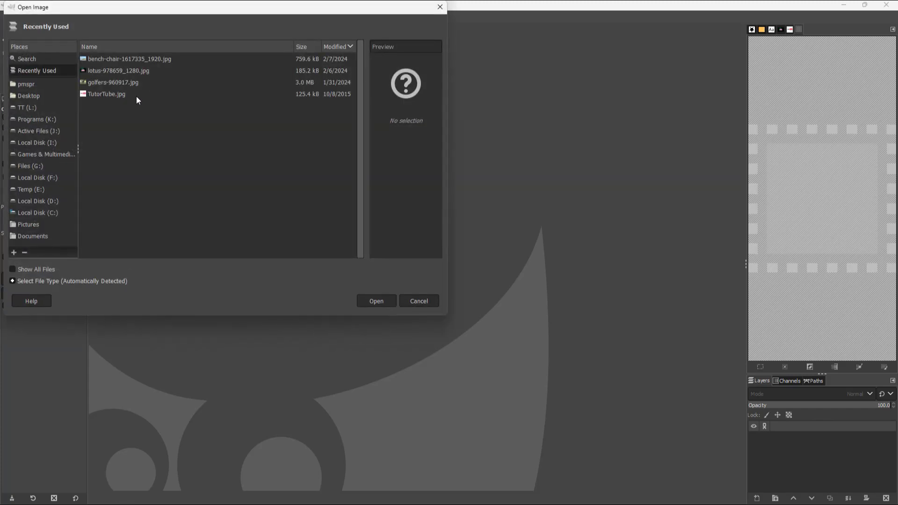
left_click(114, 71)
left_click(376, 301)
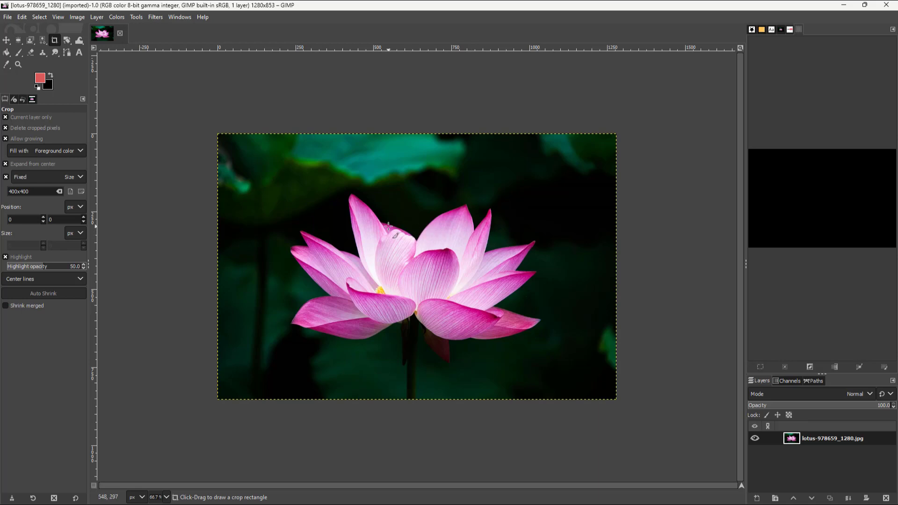
Step: Switch to the Cage Transform tool, which is grouped with Warp Transform
scroll(359, 235, "up", 3)
scroll(366, 235, "down", 2)
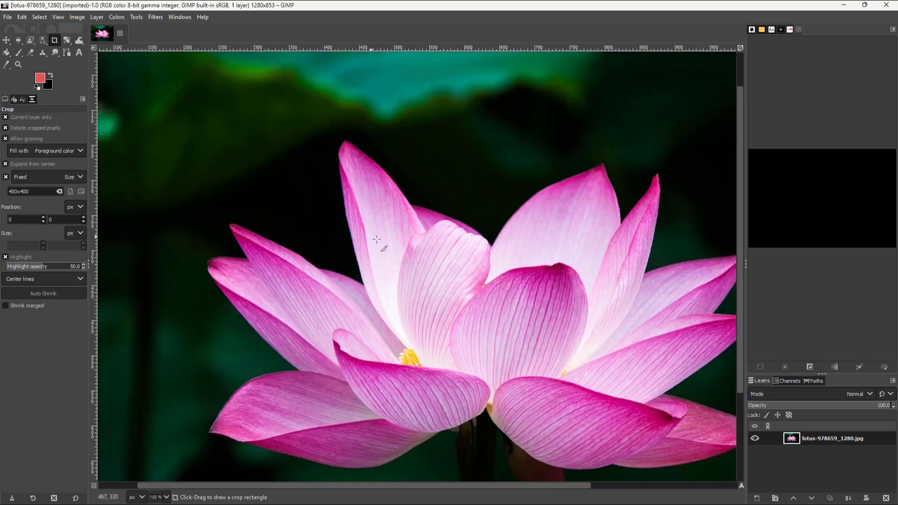
scroll(434, 258, "up", 1)
scroll(444, 264, "down", 1)
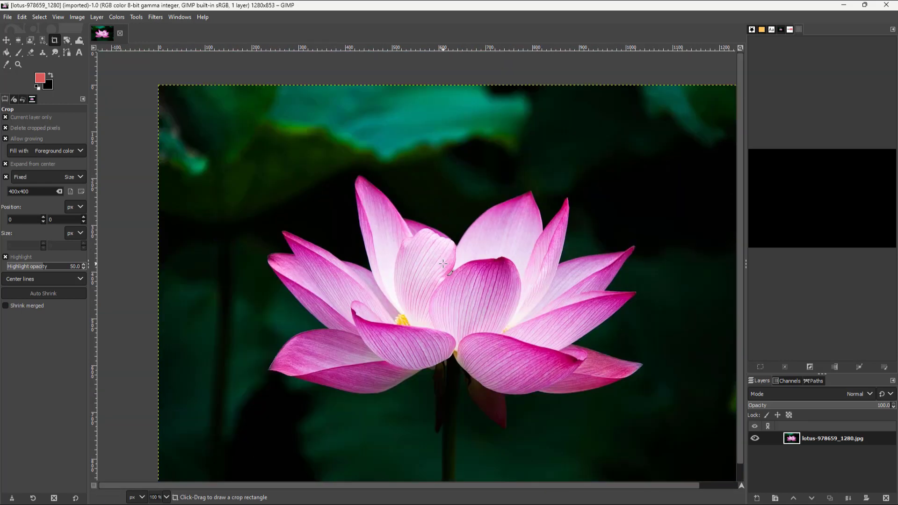
scroll(445, 263, "up", 1)
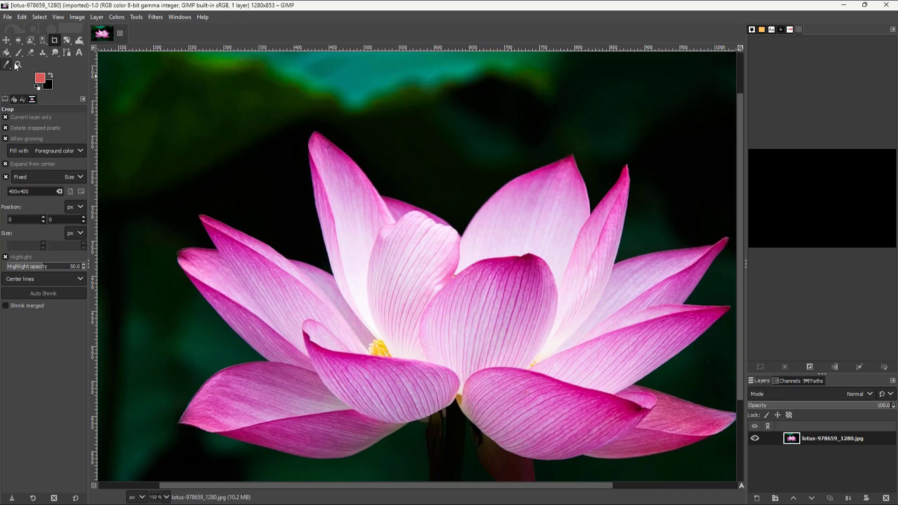
right_click(65, 41)
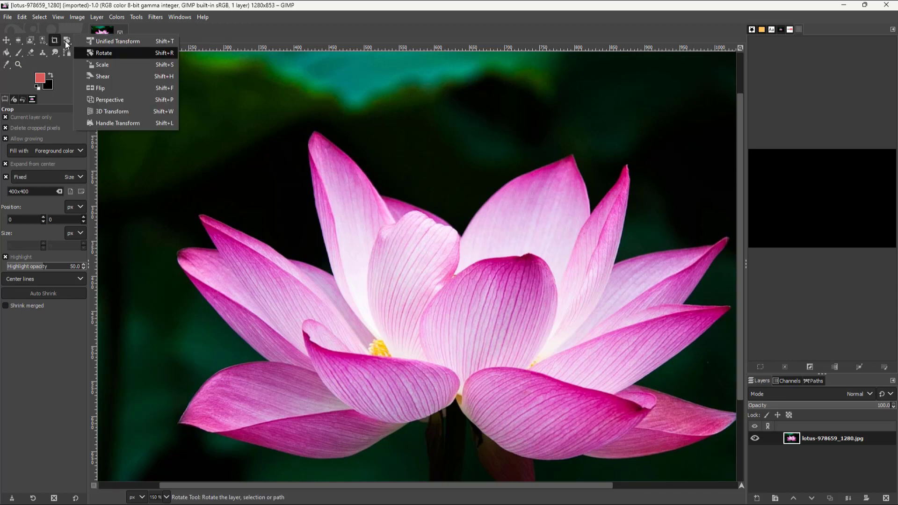
left_click(66, 41)
right_click(78, 41)
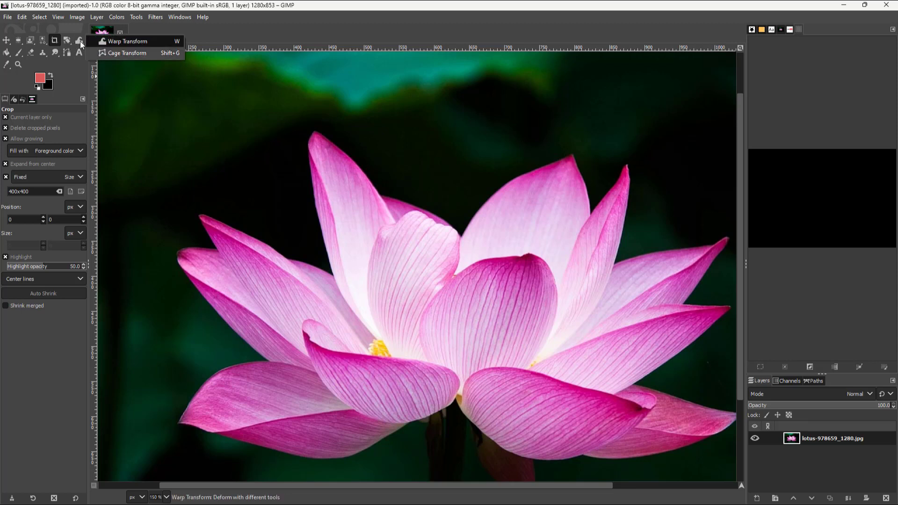
left_click(114, 52)
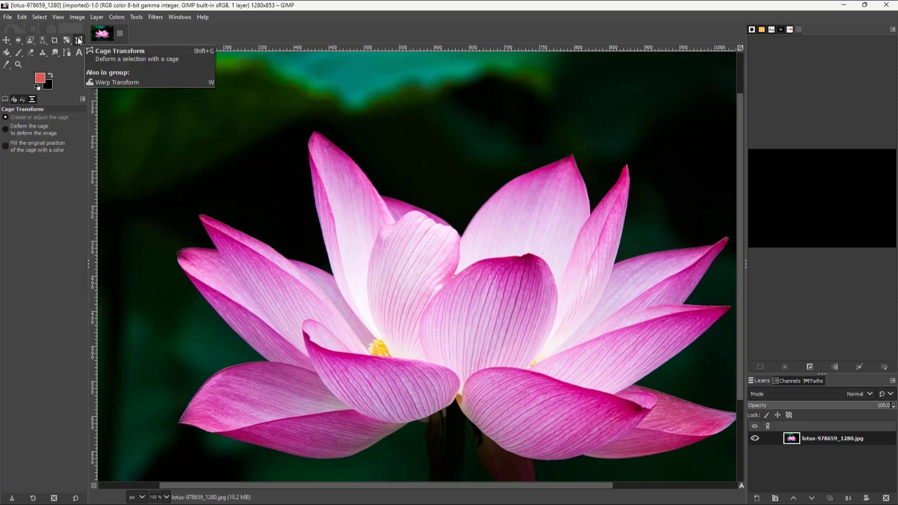
Step: Draw a closed cage around the flower's tall upper-left petal and its neighbouring petal
left_click(305, 256)
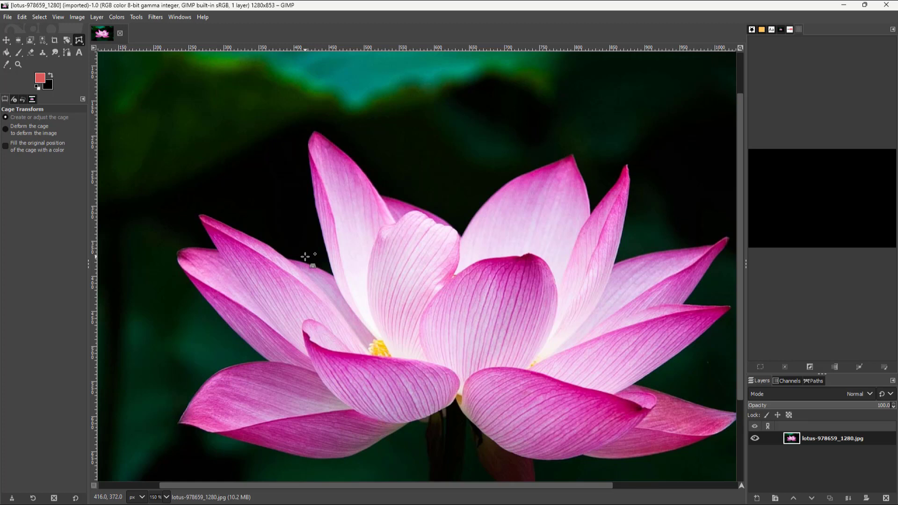
left_click(289, 211)
left_click(283, 144)
left_click(303, 103)
left_click(370, 113)
left_click(407, 167)
left_click(439, 214)
left_click(444, 246)
left_click(415, 285)
left_click(352, 300)
left_click(310, 296)
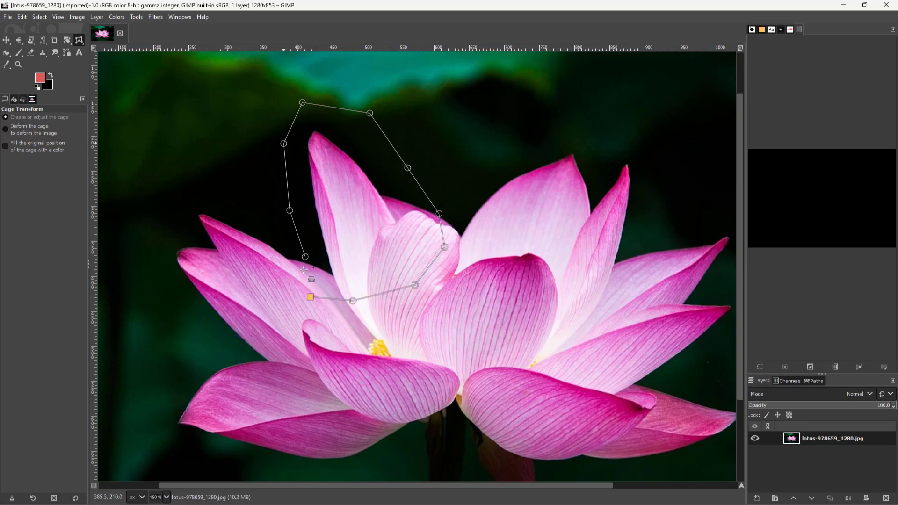
left_click(305, 256)
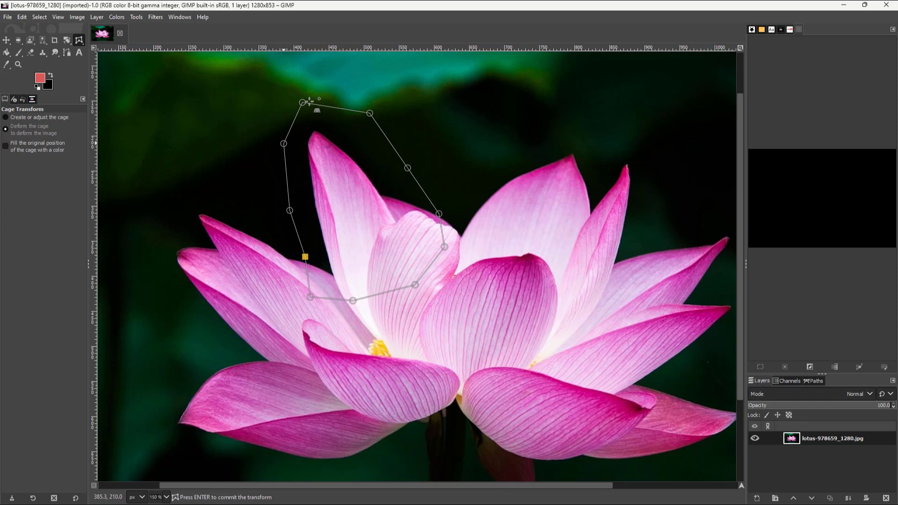
Step: Deform the tall petal by moving the cage points along its outer left side and its upper-right edge
mouse_move(303, 102)
left_mouse_down()
mouse_move(317, 98)
mouse_move(276, 110)
mouse_move(307, 101)
left_mouse_up()
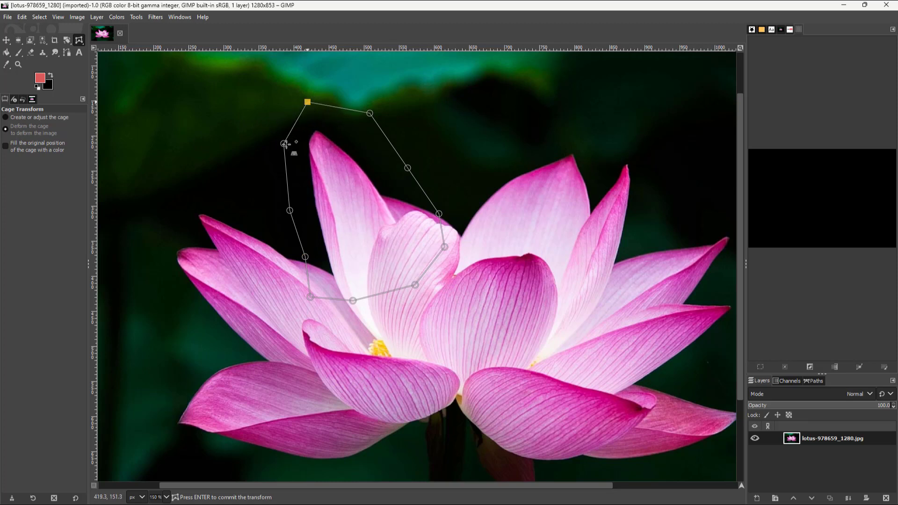
left_click_drag(283, 144, 270, 145)
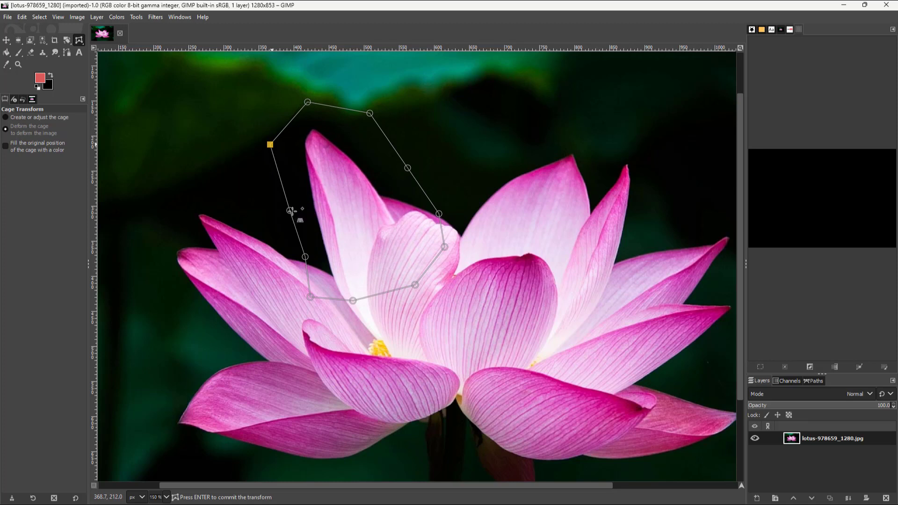
mouse_move(291, 210)
left_mouse_down()
mouse_move(314, 207)
mouse_move(303, 208)
left_mouse_up()
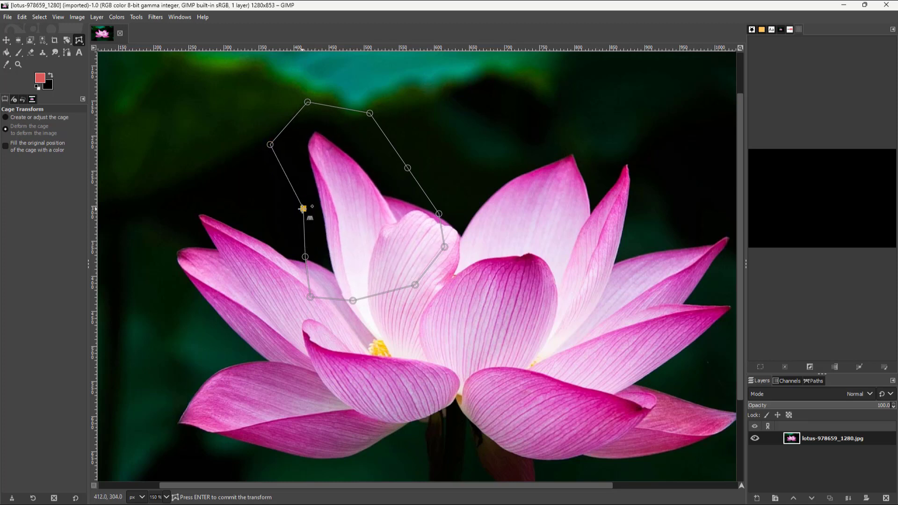
left_click_drag(305, 257, 303, 258)
left_click_drag(372, 113, 392, 114)
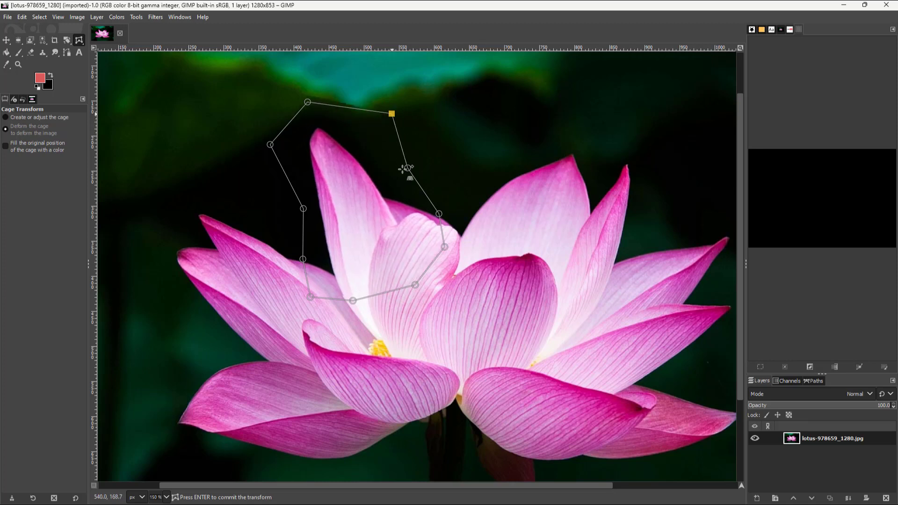
left_click_drag(407, 169, 367, 187)
left_click_drag(393, 115, 367, 123)
left_click_drag(367, 187, 397, 171)
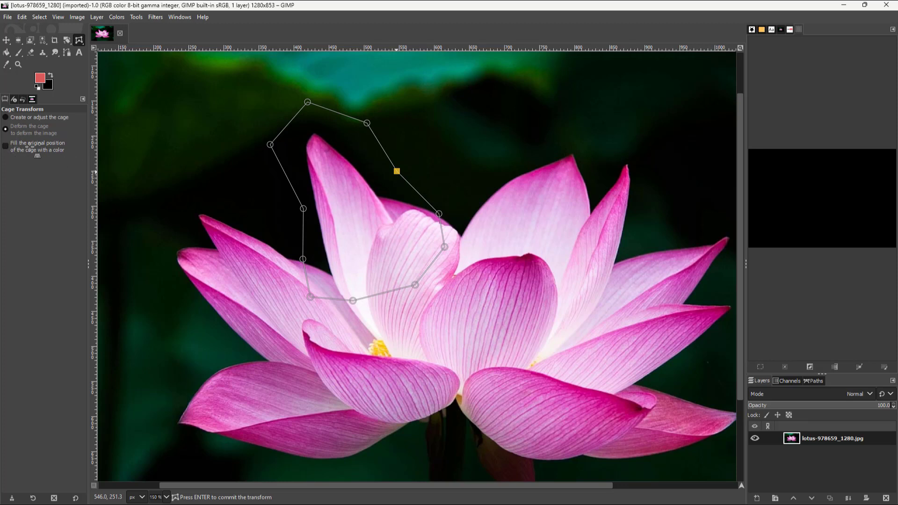
Step: Enable filling the cage's original position with a color and move the upper-right and left cage points to cover the filled gaps
left_click(5, 147)
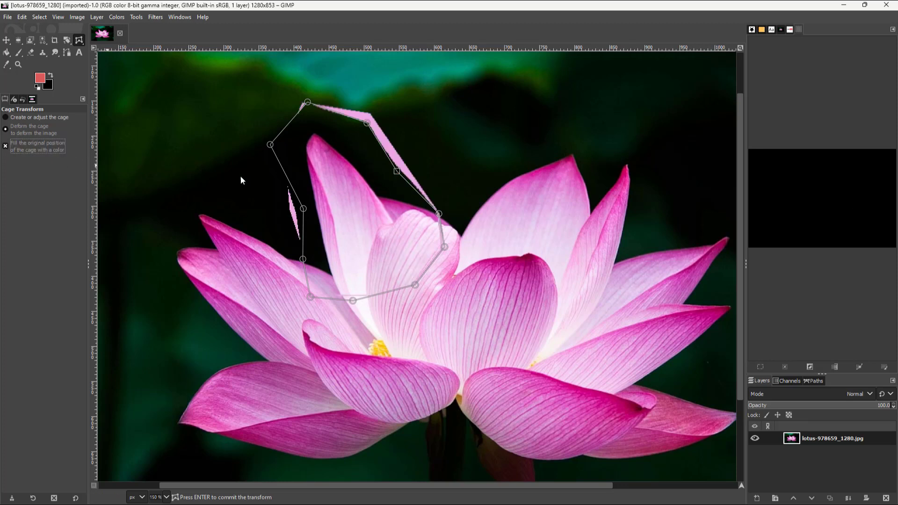
left_click_drag(397, 170, 417, 164)
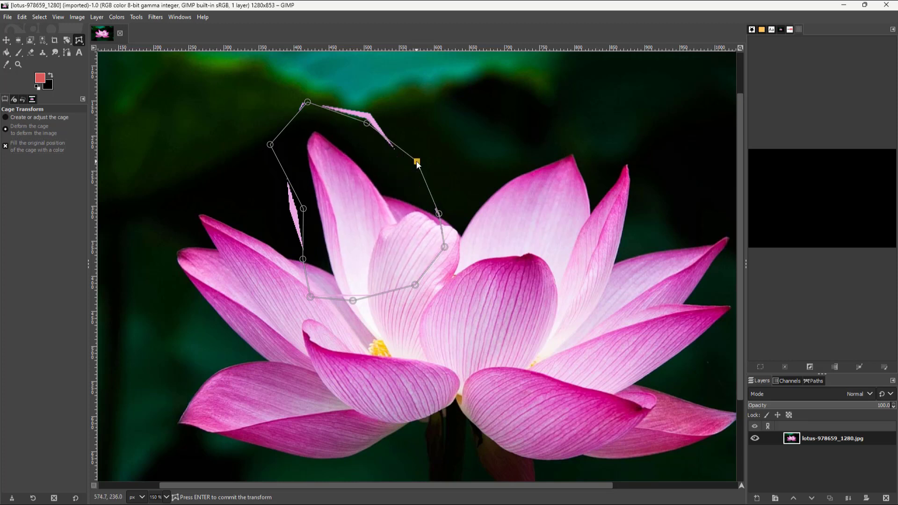
left_click_drag(366, 122, 374, 97)
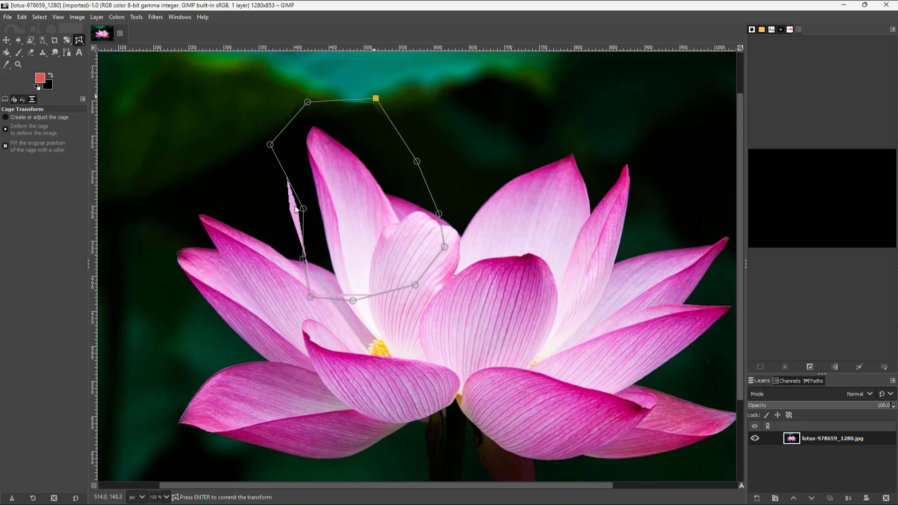
mouse_move(304, 209)
left_mouse_down()
mouse_move(265, 212)
mouse_move(307, 214)
left_mouse_up()
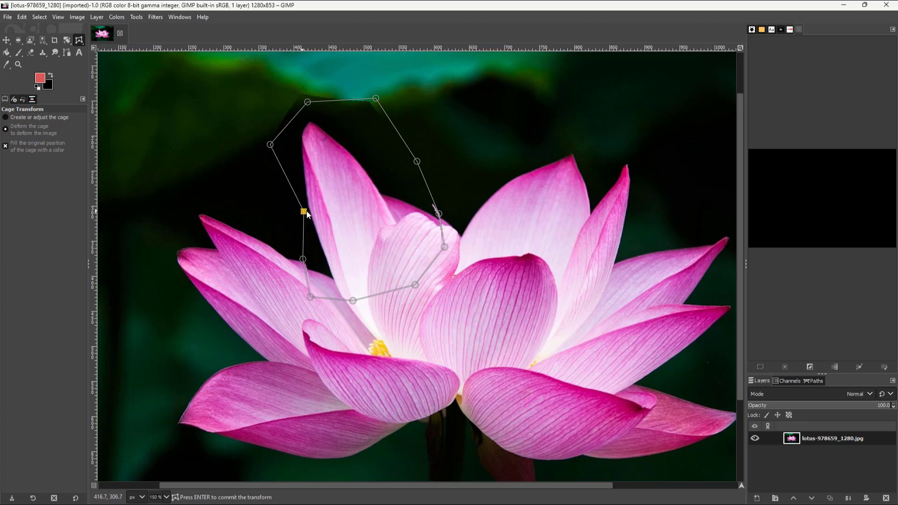
Step: Disable filling the original cage position with a color and move the cage's left middle point slightly inward
left_click(6, 146)
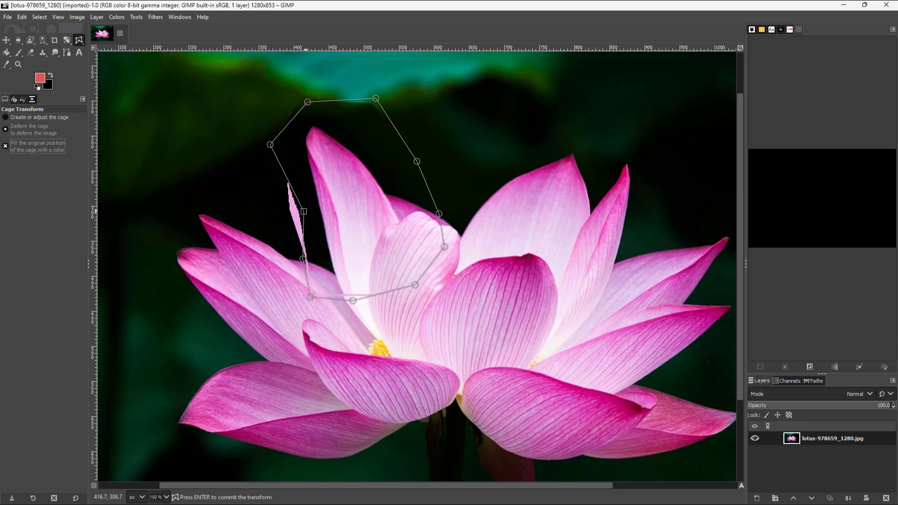
left_click(5, 146)
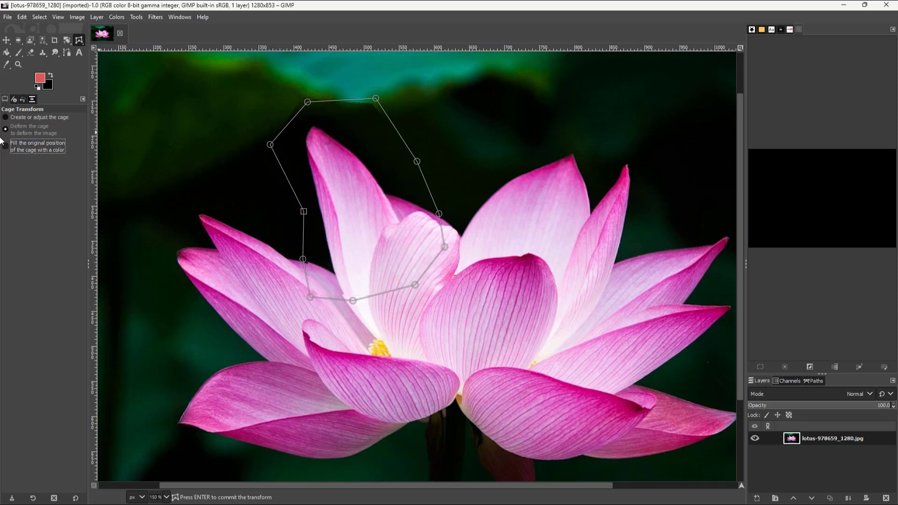
mouse_move(304, 211)
left_mouse_down()
mouse_move(338, 213)
mouse_move(309, 215)
left_mouse_up()
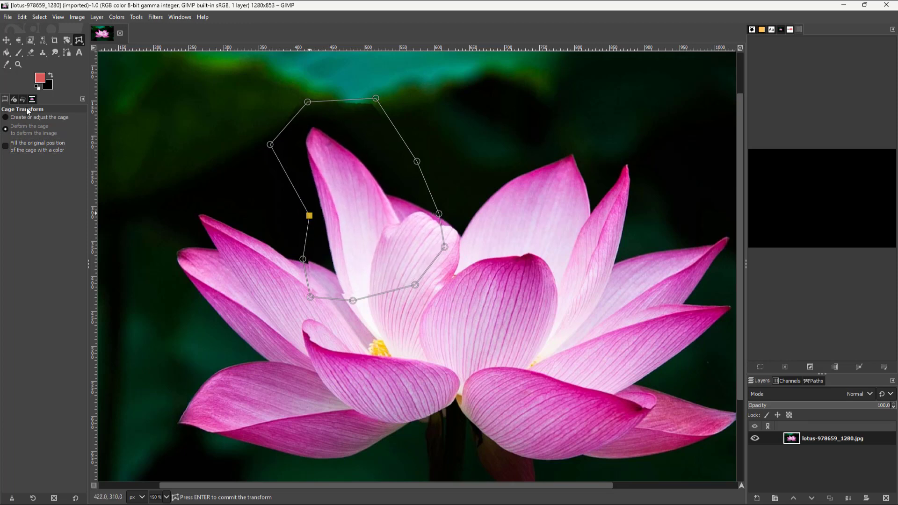
Step: Adjust the original cage's lower-left points in cage creation mode, and return to deforming the image
left_click(6, 120)
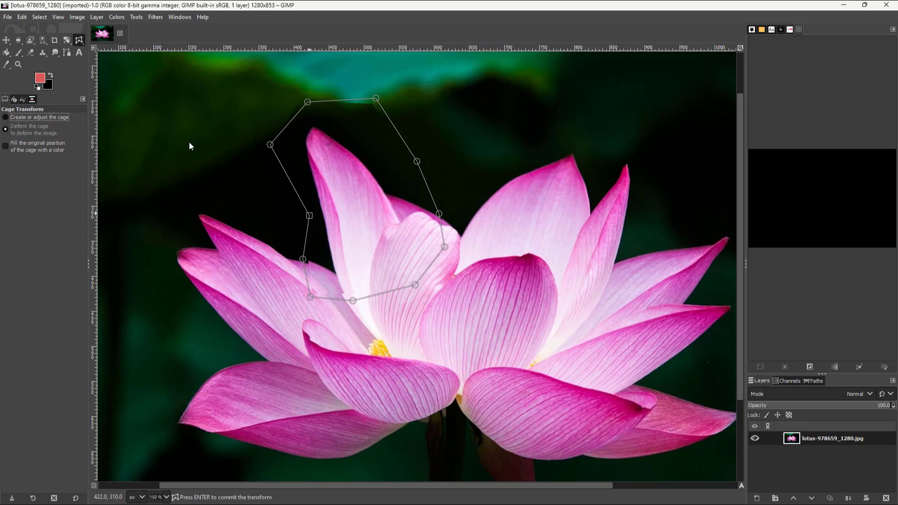
left_click(6, 118)
left_click_drag(305, 256, 299, 263)
mouse_move(311, 297)
left_mouse_down()
mouse_move(327, 300)
mouse_move(320, 295)
left_mouse_up()
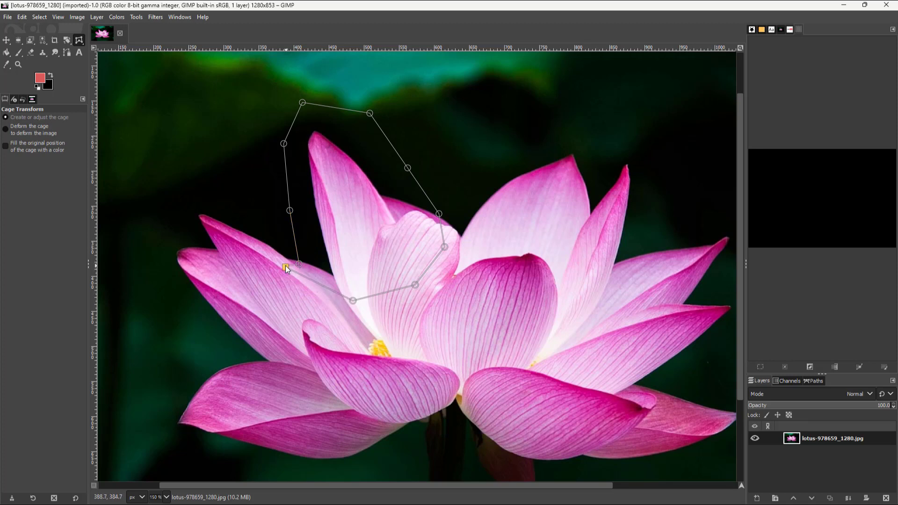
mouse_move(290, 226)
left_mouse_down()
mouse_move(290, 215)
mouse_move(297, 235)
left_mouse_up()
mouse_move(326, 306)
left_mouse_down()
mouse_move(331, 315)
mouse_move(323, 291)
left_mouse_up()
left_click_drag(282, 143, 286, 162)
left_click_drag(326, 310, 326, 297)
left_click(290, 210)
left_click_drag(290, 212, 241, 252)
left_click_drag(287, 211, 339, 172)
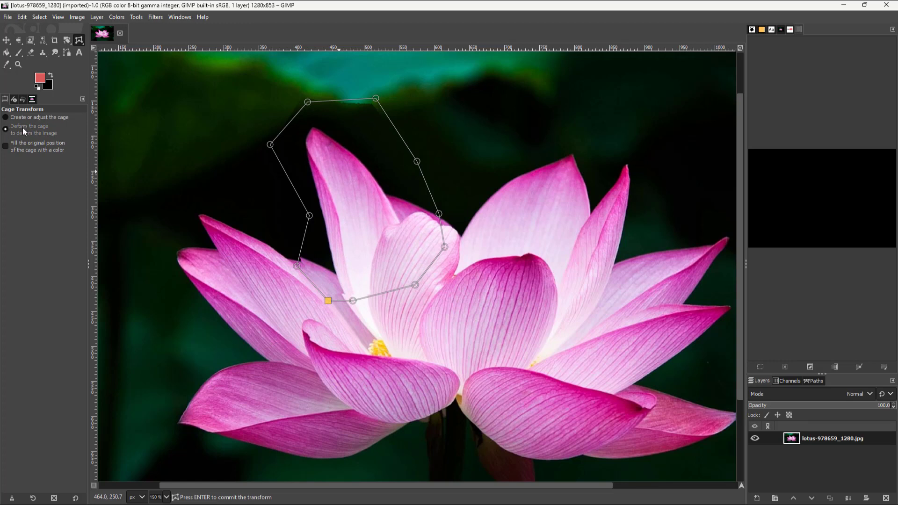
Step: Pull the cage's left middle point outward and apply the cage transform to the petal
left_click_drag(308, 216, 288, 219)
left_click(297, 265)
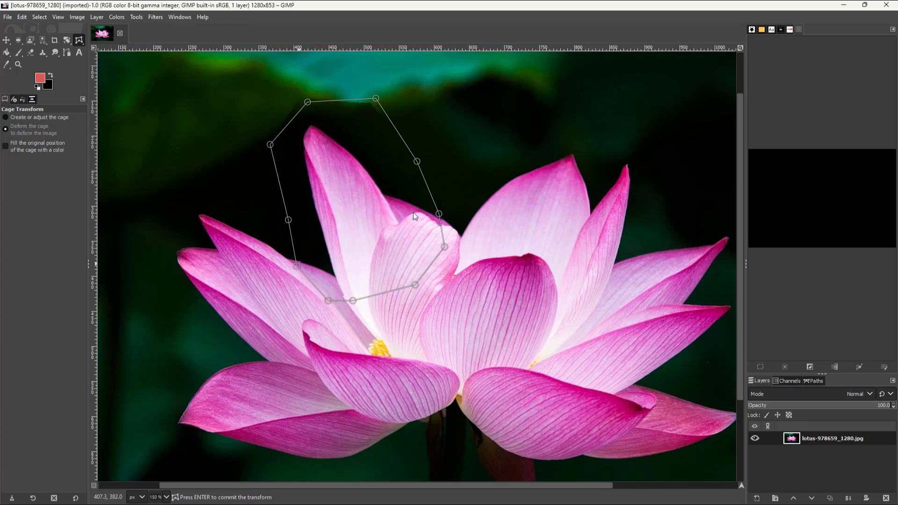
key("Return")
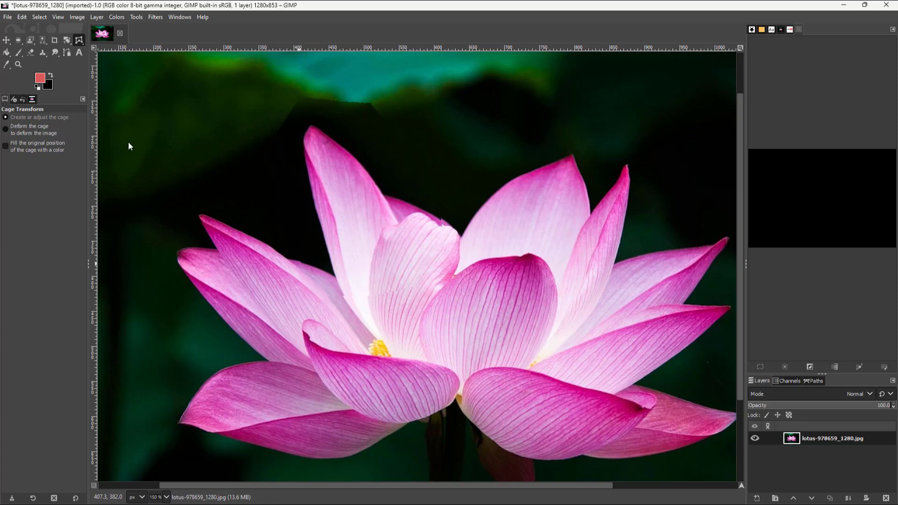
Step: Undo the cage transform and start a new cage from the tall petal's left base across the tops of the two tallest petals
key("ctrl+z")
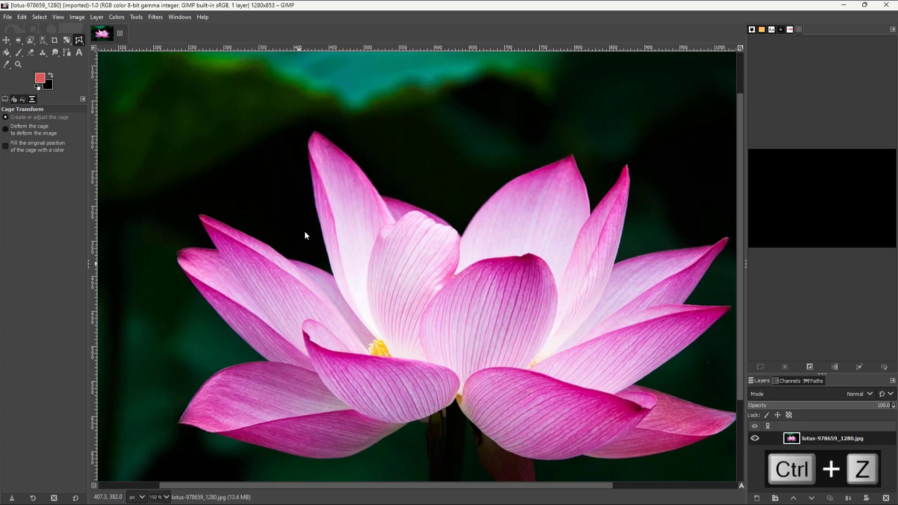
left_click(296, 205)
left_click(290, 135)
left_click(304, 110)
left_click(341, 109)
left_click(387, 154)
left_click(497, 172)
left_click(560, 142)
left_click(590, 135)
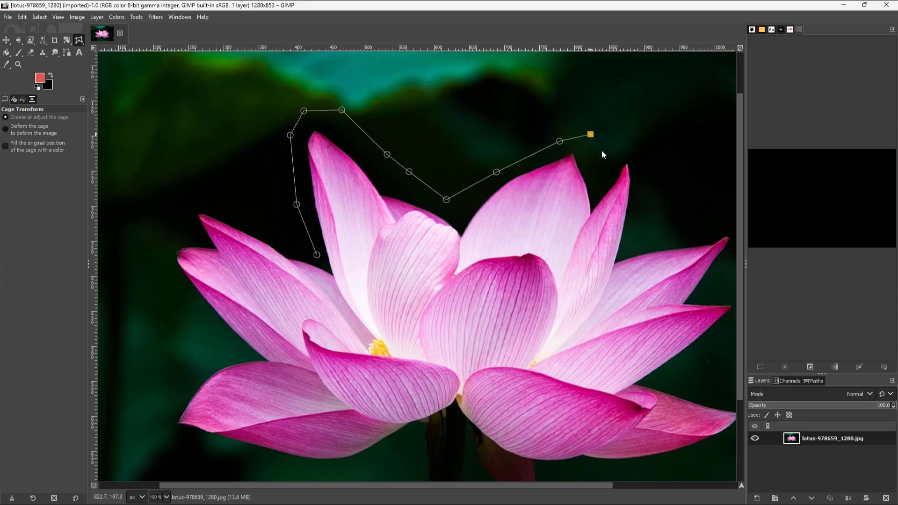
Step: Continue the cage around the tips of the flower's right-hand petals down to the lowest right petal
left_click(642, 144)
left_click(663, 158)
left_click(720, 228)
left_click(730, 231)
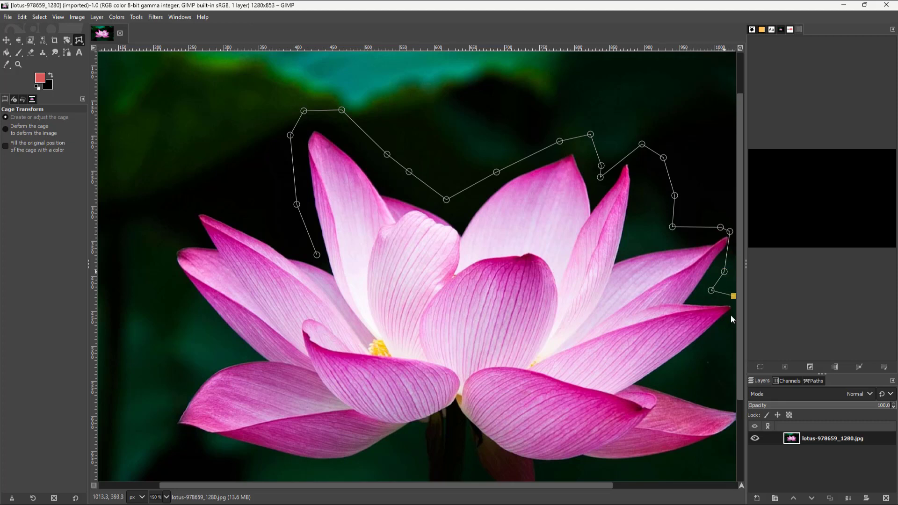
left_click(704, 349)
left_click_drag(605, 483, 635, 403)
left_click_drag(741, 355, 741, 397)
left_click(632, 318)
left_click(697, 337)
left_click(721, 351)
left_click(717, 384)
left_click(690, 407)
Step: Extend the cage beneath the lower-right petals and around the dark petal hanging beside the stem
left_click(625, 420)
left_click(549, 424)
left_click(523, 426)
left_click(514, 455)
left_click(477, 464)
left_click(466, 456)
left_click(439, 422)
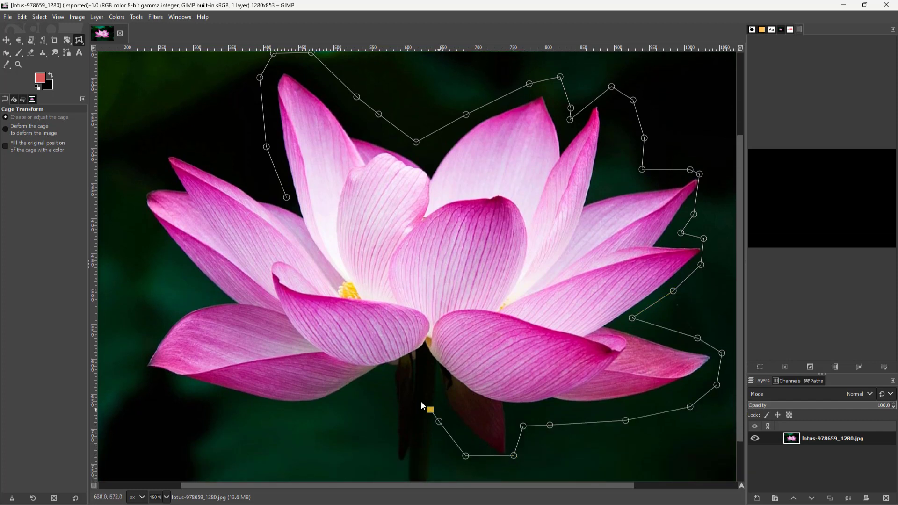
Step: Continue the cage under and around the left-hand petals and close it at its starting point
left_click(385, 397)
left_click(277, 428)
left_click(228, 421)
left_click(187, 414)
left_click(118, 362)
left_click(128, 322)
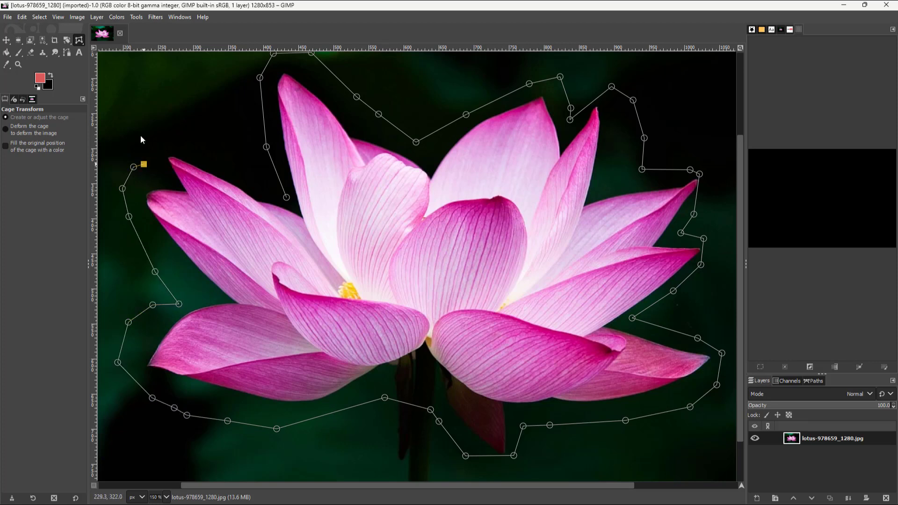
left_click(200, 135)
left_click(224, 148)
left_click(243, 174)
left_click(286, 197)
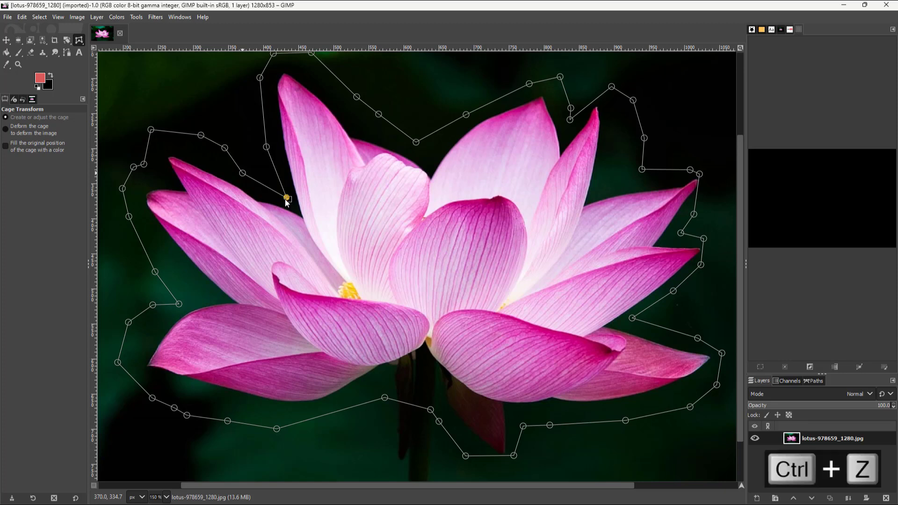
Step: Finish the cage and deform the flower's centre, nudging nearby cage points and pulling the point between the two tallest petals down into the middle petal
left_click(287, 198)
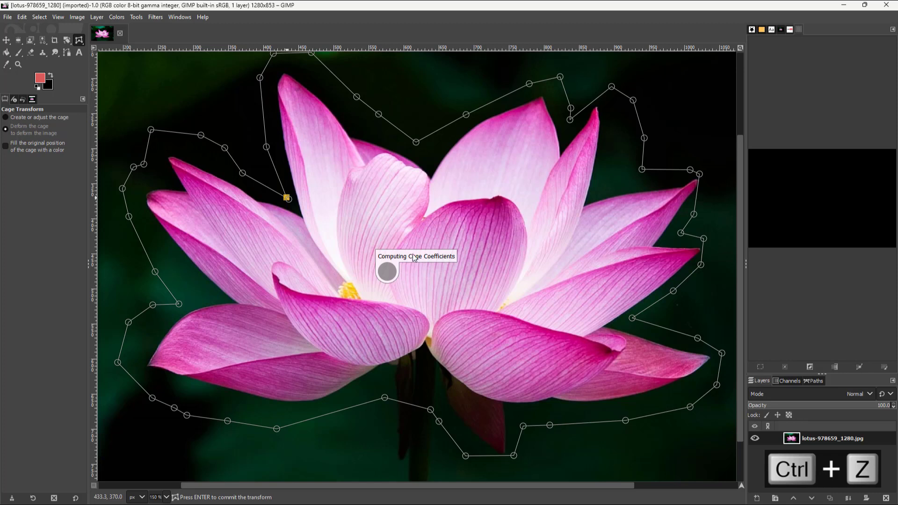
mouse_move(260, 78)
left_mouse_down()
mouse_move(240, 73)
mouse_move(257, 84)
left_mouse_up()
left_click_drag(378, 116, 418, 127)
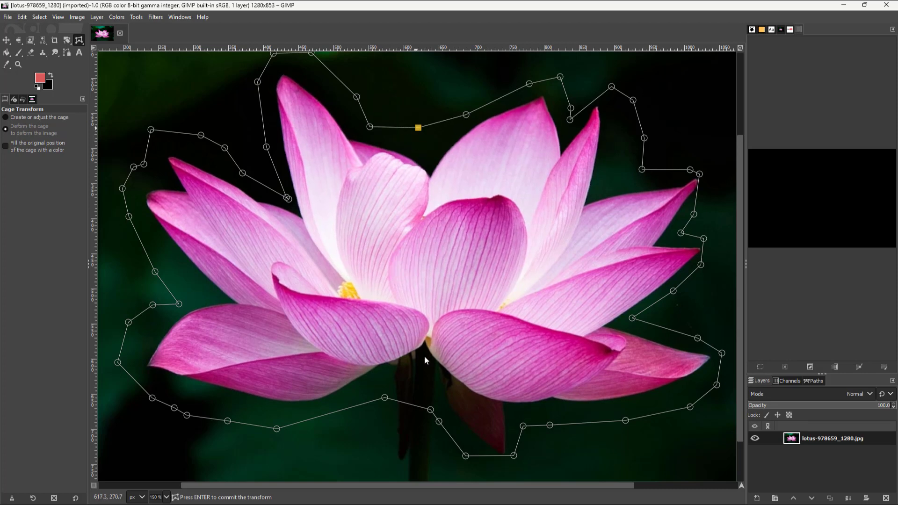
left_click_drag(385, 398, 390, 386)
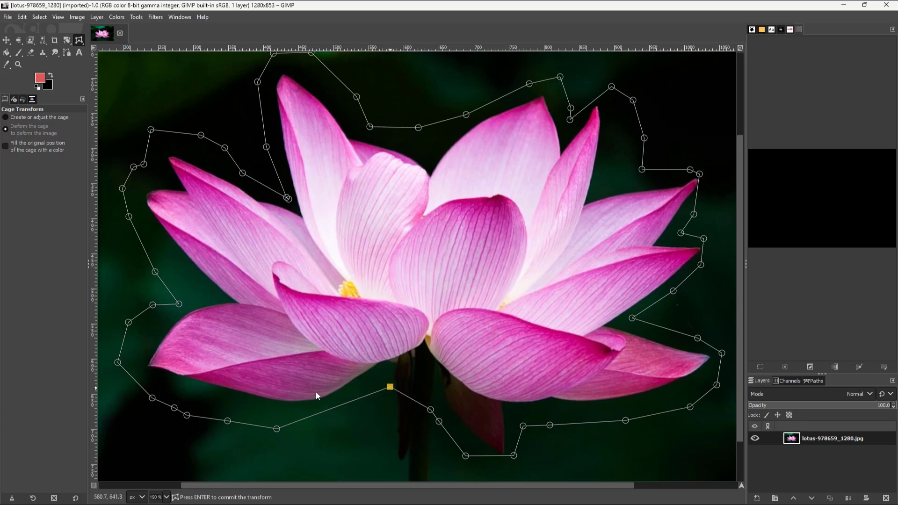
left_click_drag(418, 127, 407, 259)
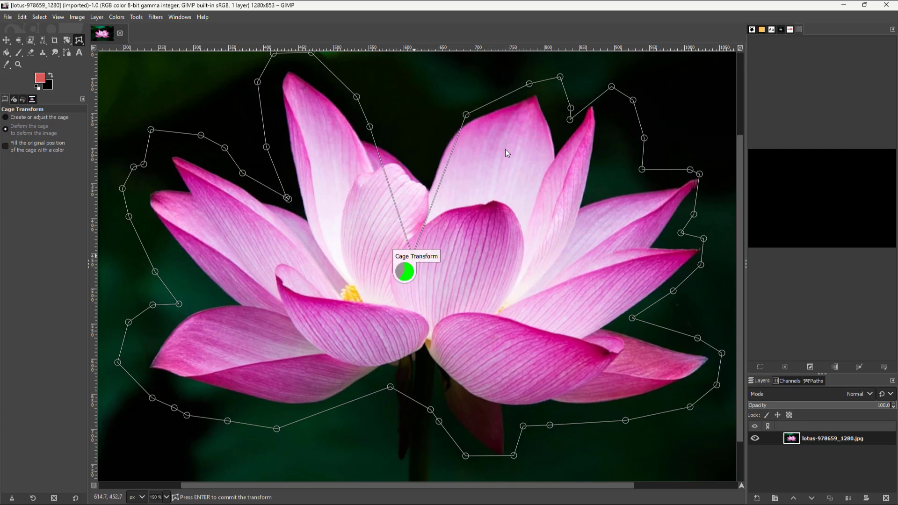
Step: Deform the right-hand petals by pulling two cage gap points deep into the flower and shifting the points around the upper-right petal tip outward
left_click_drag(573, 117, 534, 195)
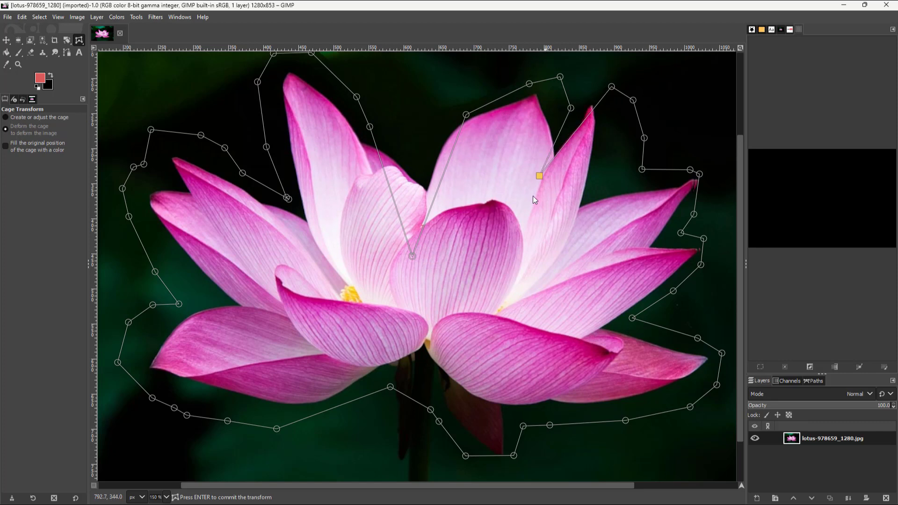
left_click_drag(642, 169, 699, 194)
left_click_drag(685, 231, 722, 232)
left_click_drag(700, 194, 662, 184)
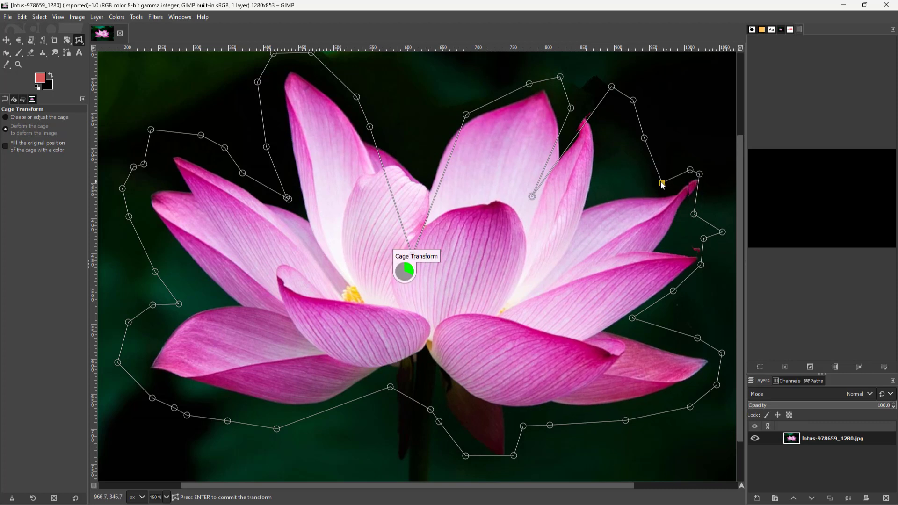
left_click_drag(627, 313, 517, 310)
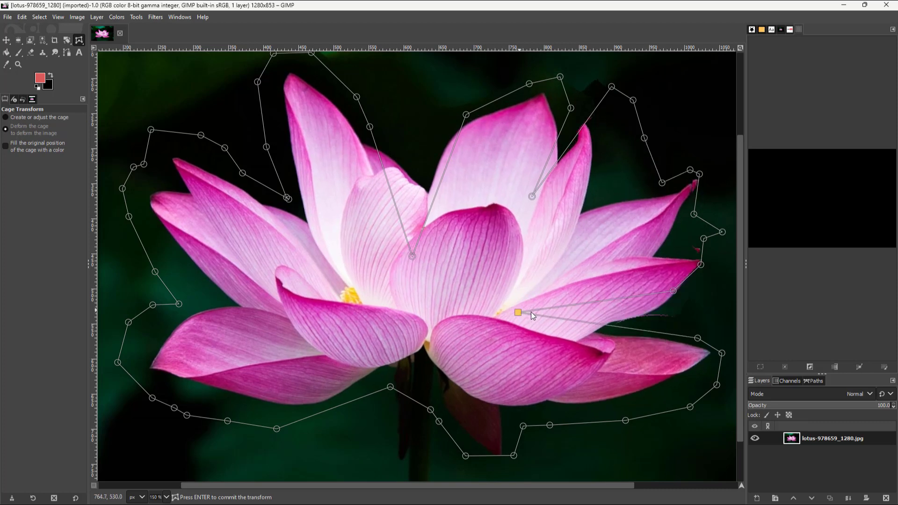